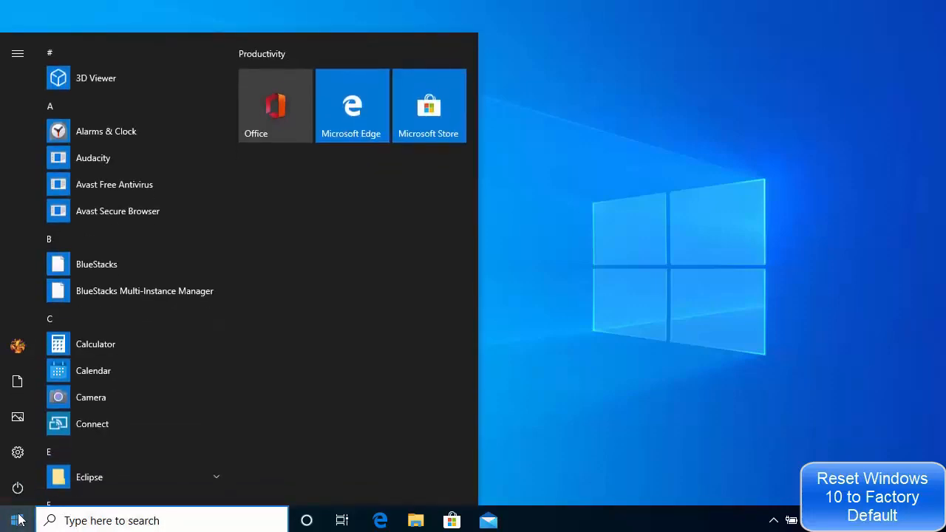
Open the Recovery page under Update & Security in a maximized Windows Settings window.
mouse_move(18, 458)
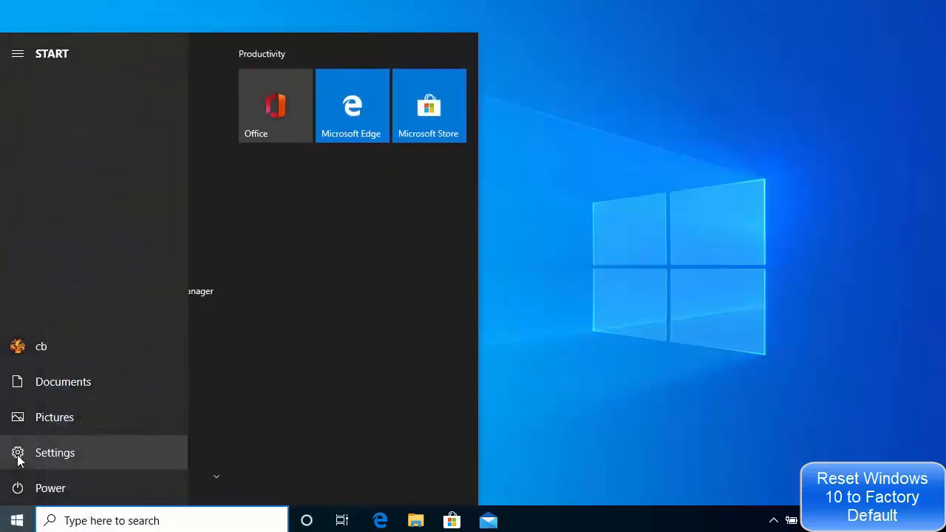
left_click(58, 452)
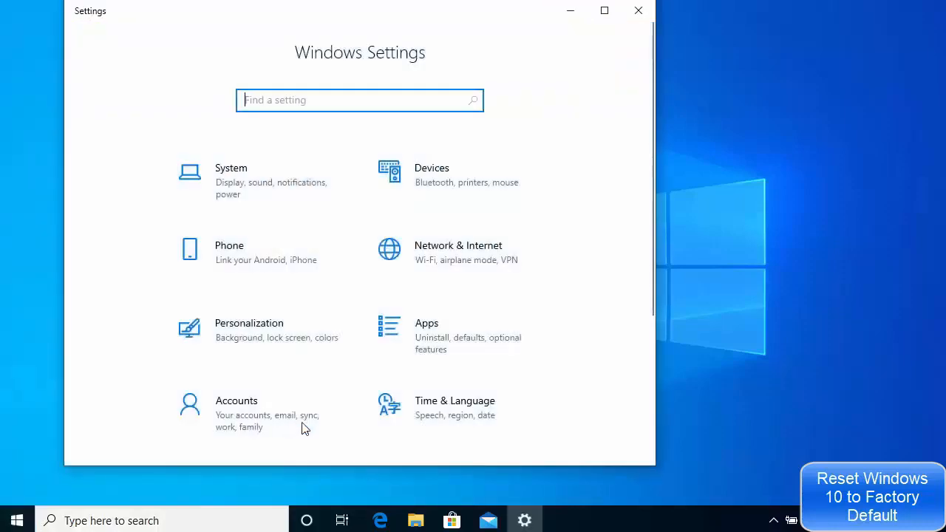
left_click(609, 13)
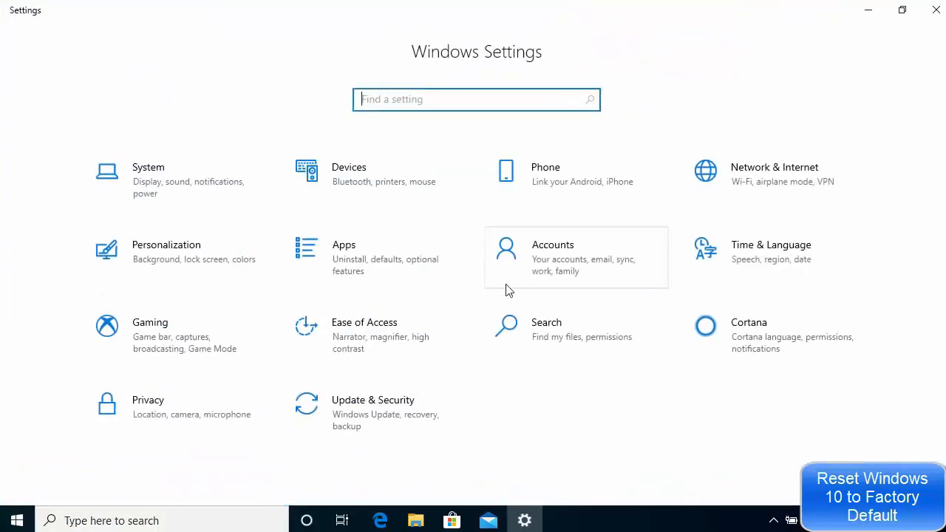
left_click(367, 413)
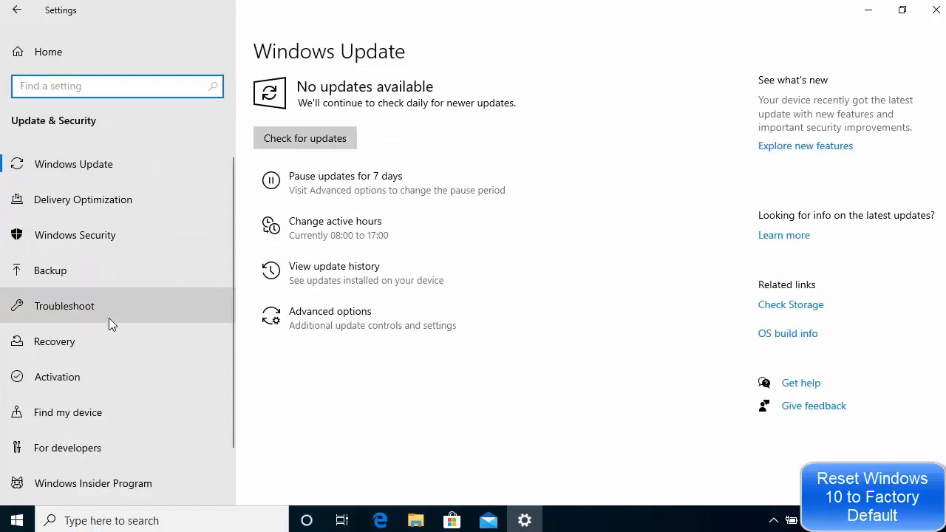
left_click(73, 343)
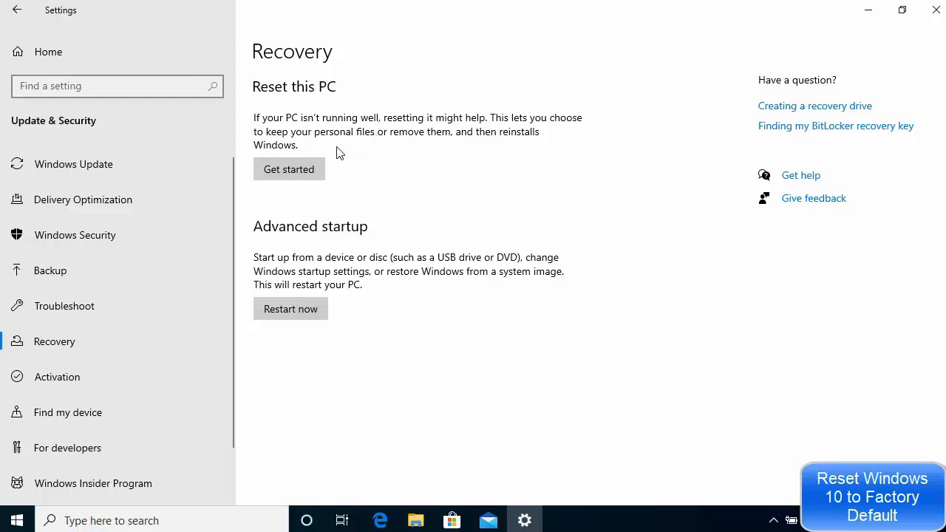
Start resetting this PC with the option to remove everything, including personal files, apps and settings.
left_click(298, 168)
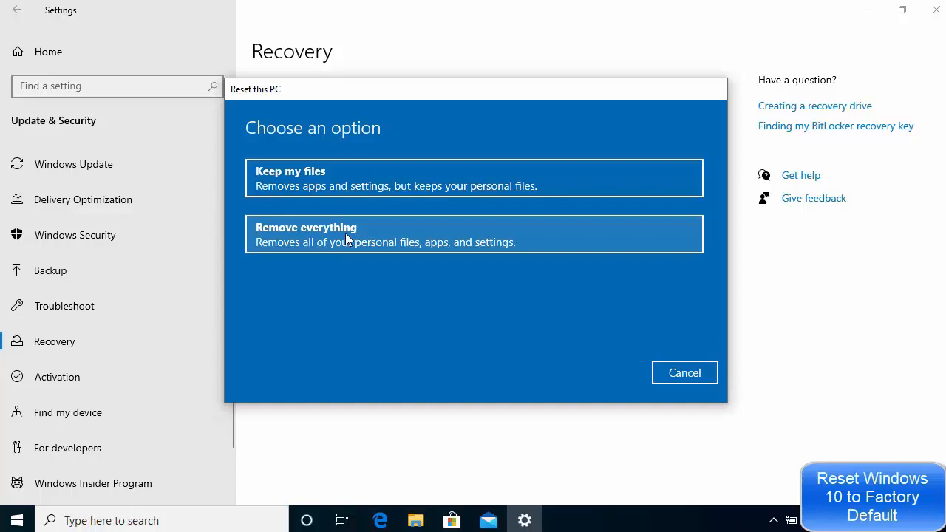
left_click(318, 237)
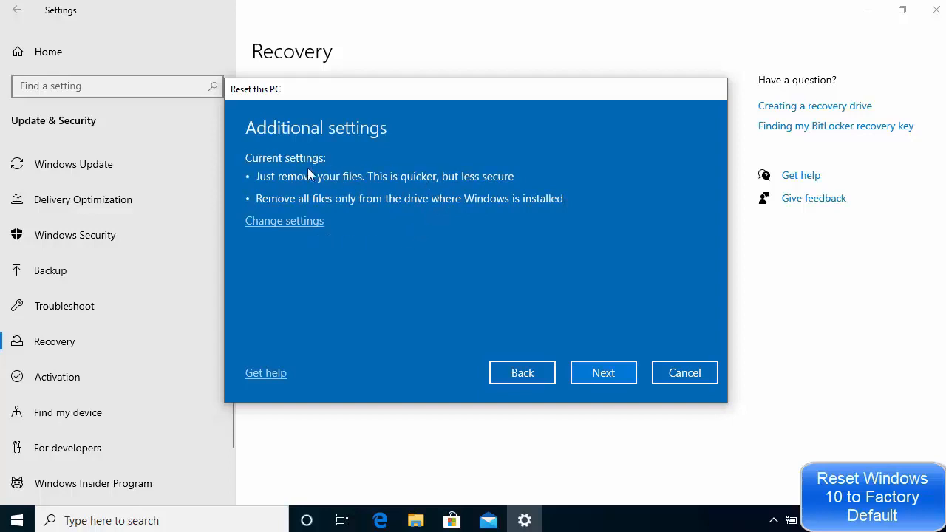
left_click(418, 184)
left_click(521, 373)
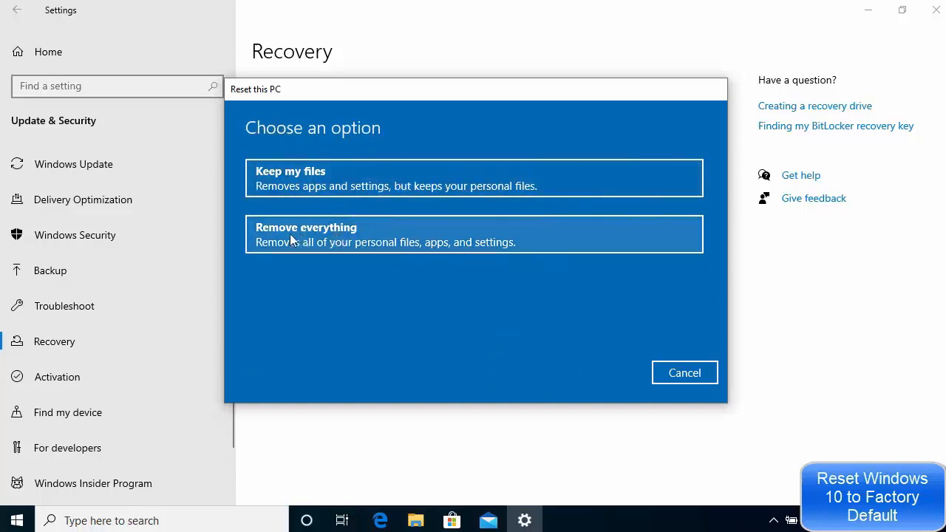
left_click(334, 241)
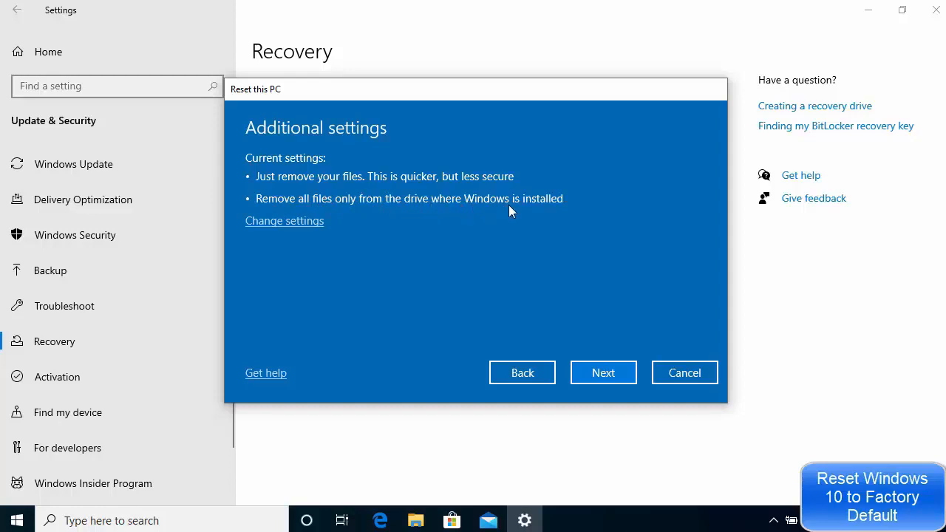
Change the additional reset settings so Data erasure and Data drives are both on, and confirm them.
left_click(288, 222)
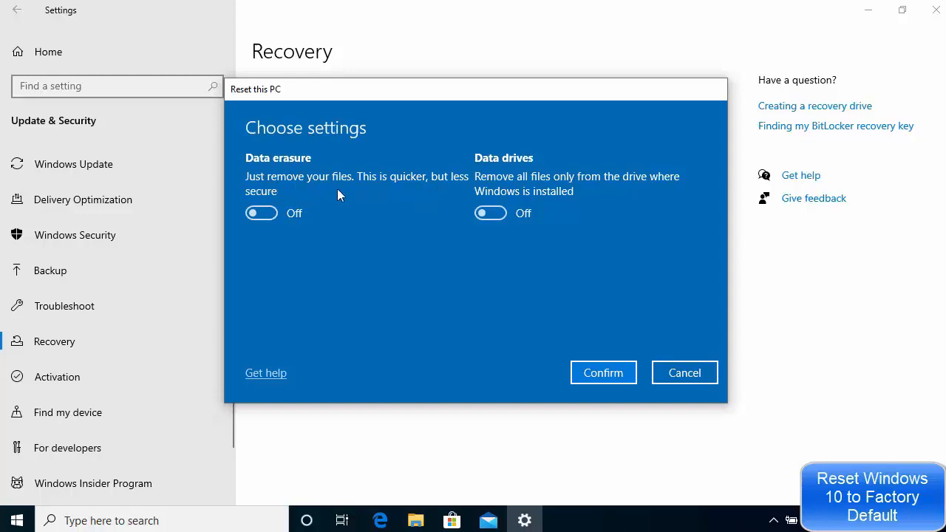
left_click(501, 209)
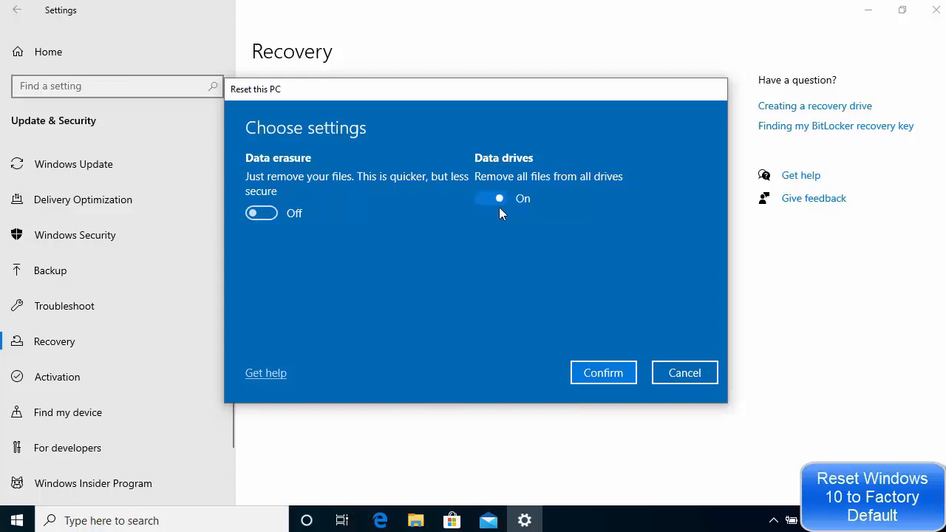
left_click(271, 213)
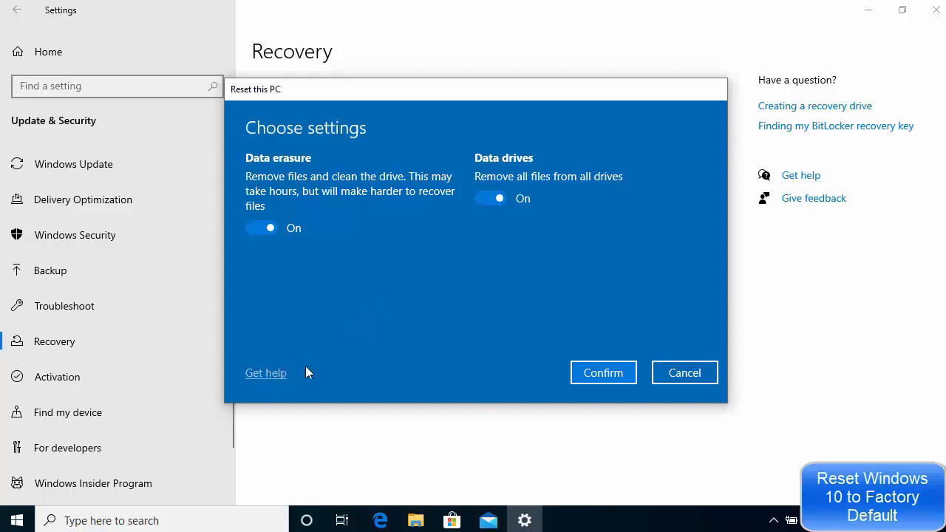
left_click(594, 375)
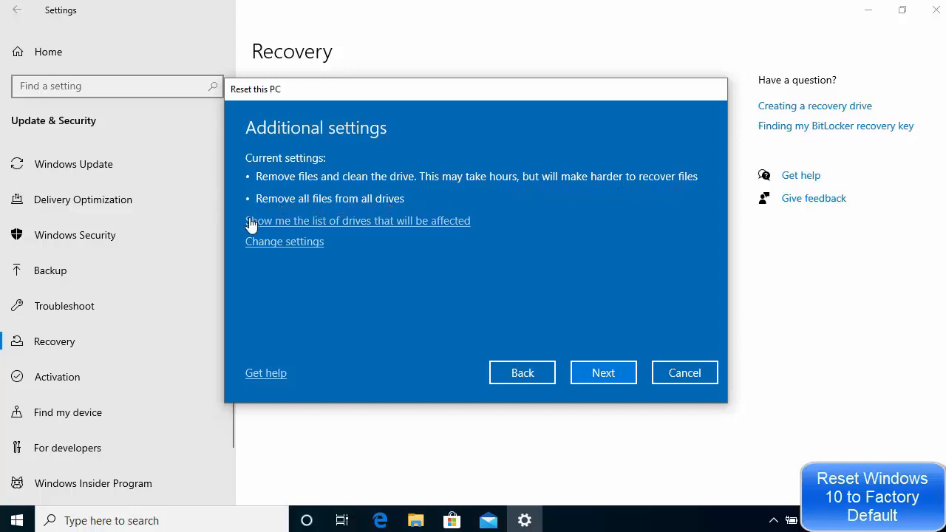
Review the list of drives the reset will affect and recheck the chosen data erasure and data drives settings.
left_click(385, 225)
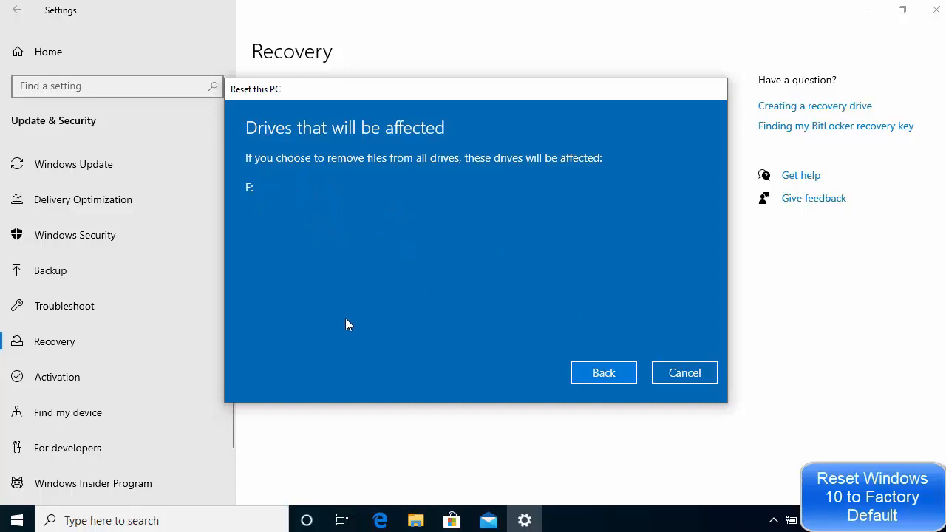
left_click(604, 373)
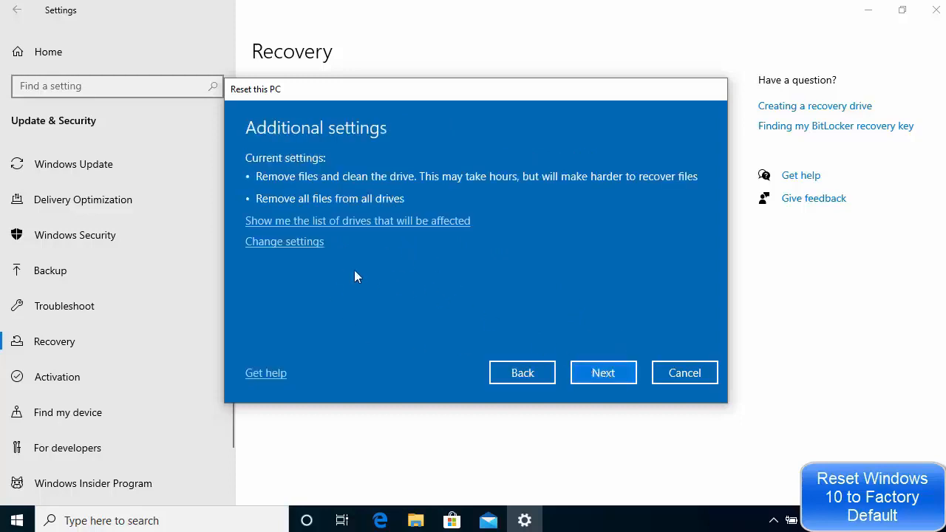
left_click(290, 246)
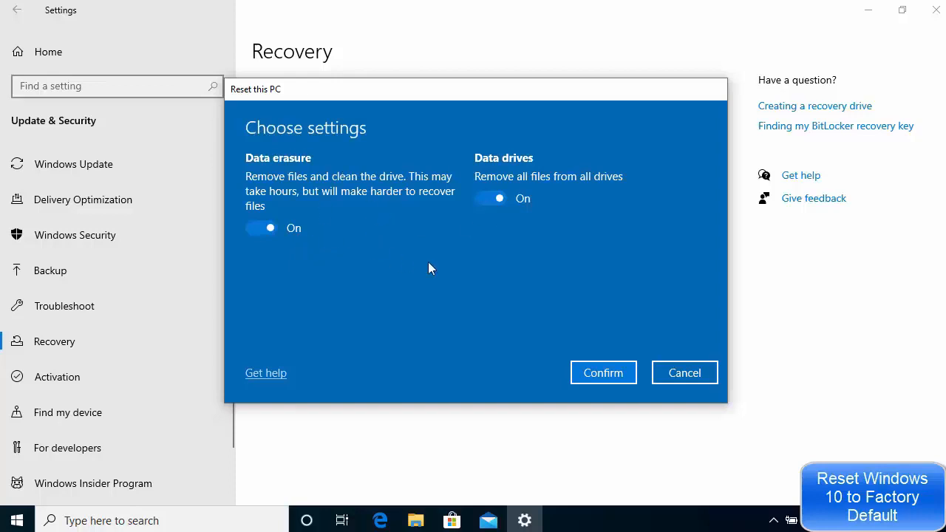
left_click(605, 375)
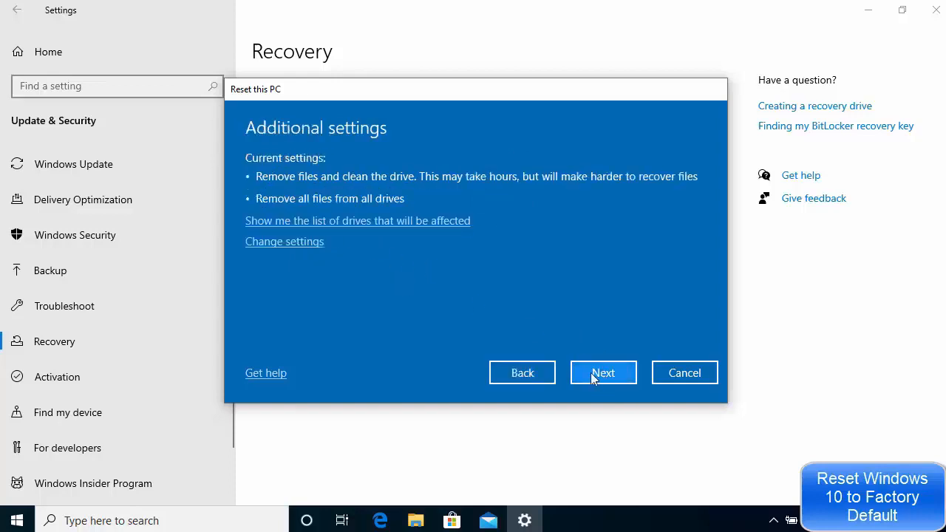
Run the PC reset and accept United States as the region in the Windows setup.
left_click(591, 373)
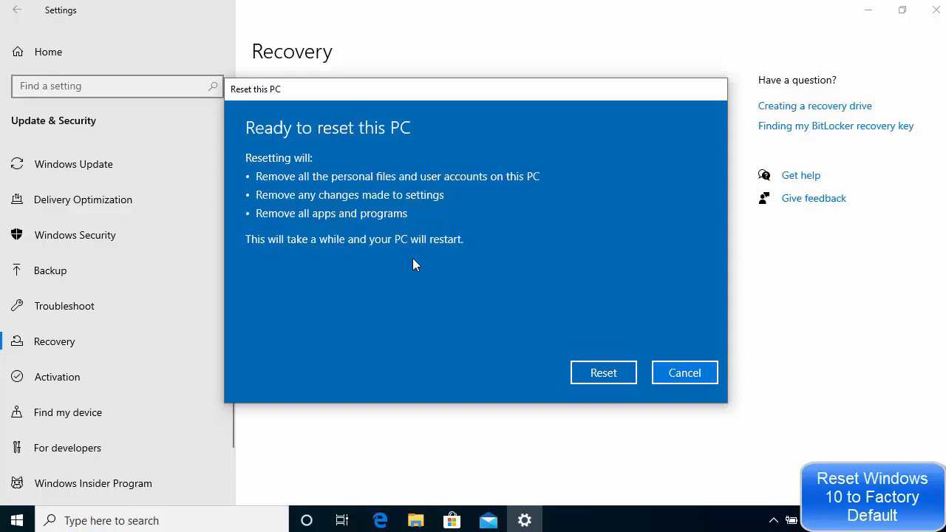
left_click(601, 369)
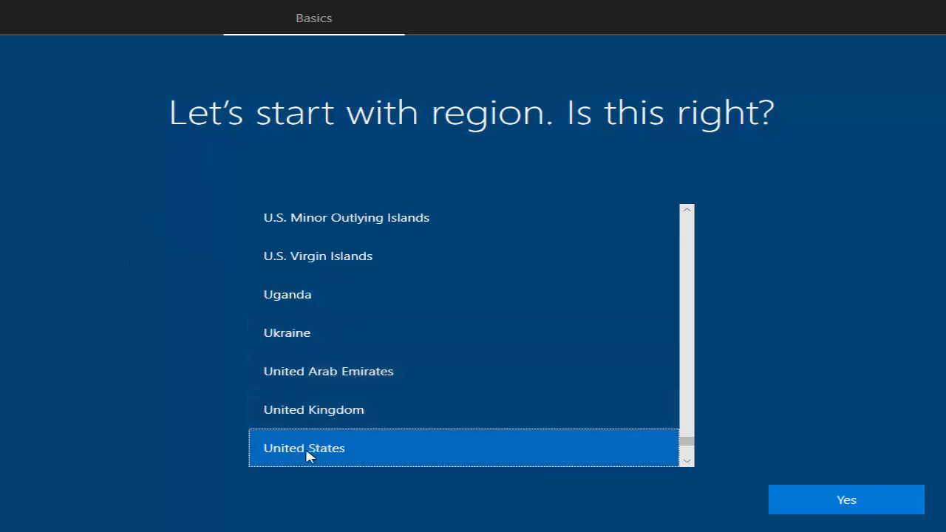
left_click(804, 504)
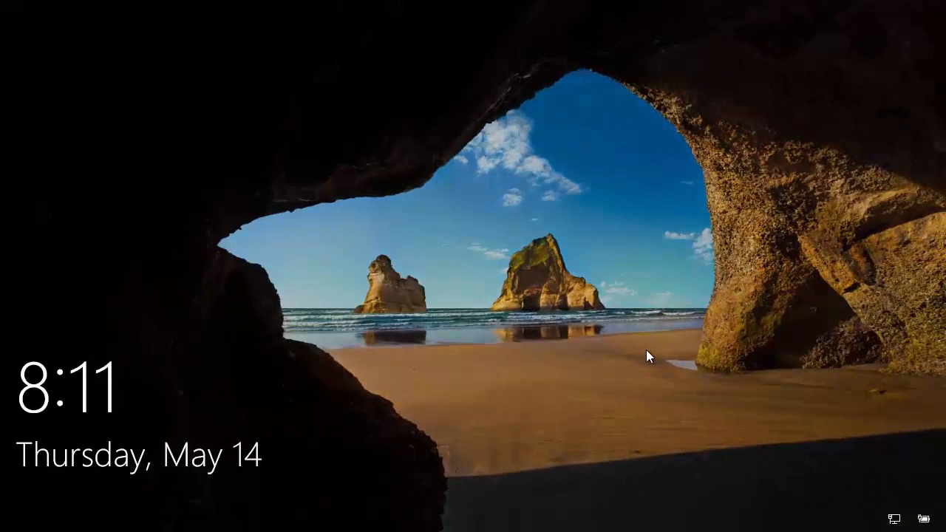
Restart the PC from the sign-in screen into the advanced startup options, without signing in.
left_click(646, 355)
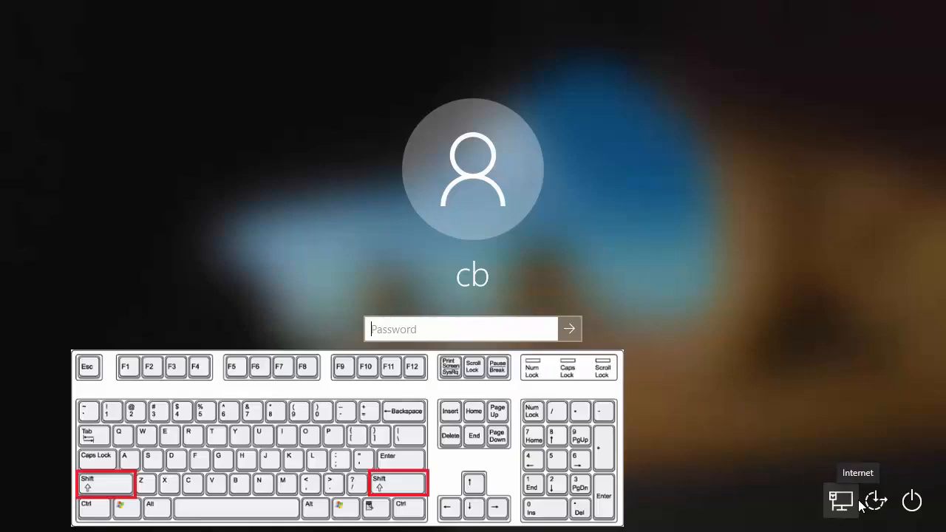
left_click(912, 501)
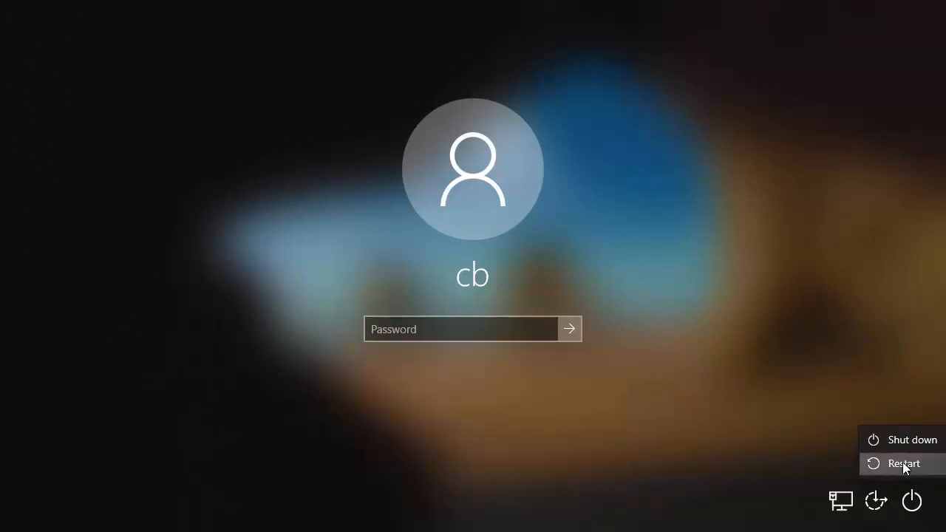
left_click(902, 463, "shift")
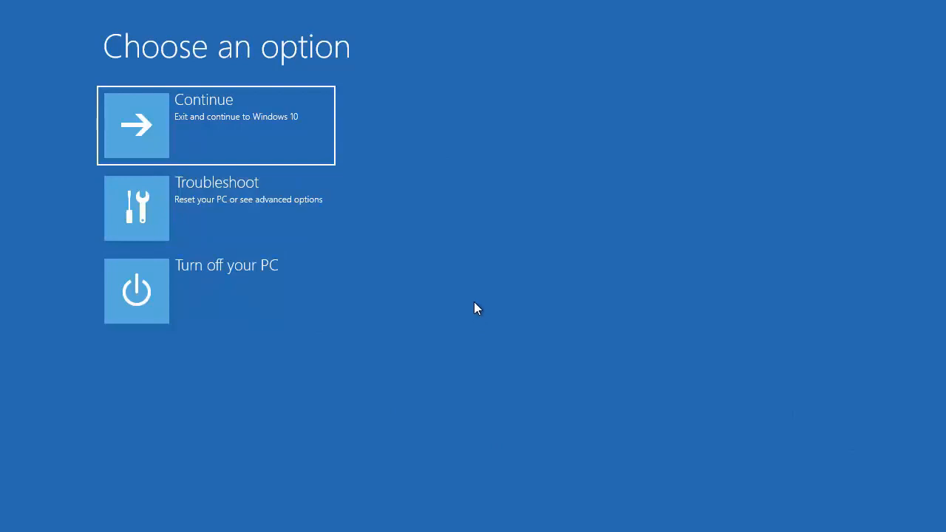
Set up a PC reset from the troubleshooting options that removes everything from all drives and fully cleans the drive.
left_click(231, 201)
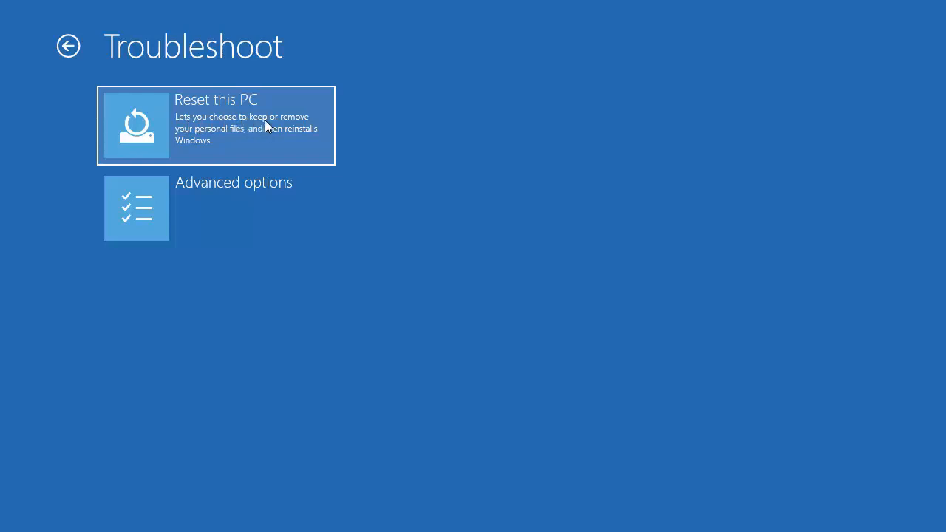
left_click(229, 134)
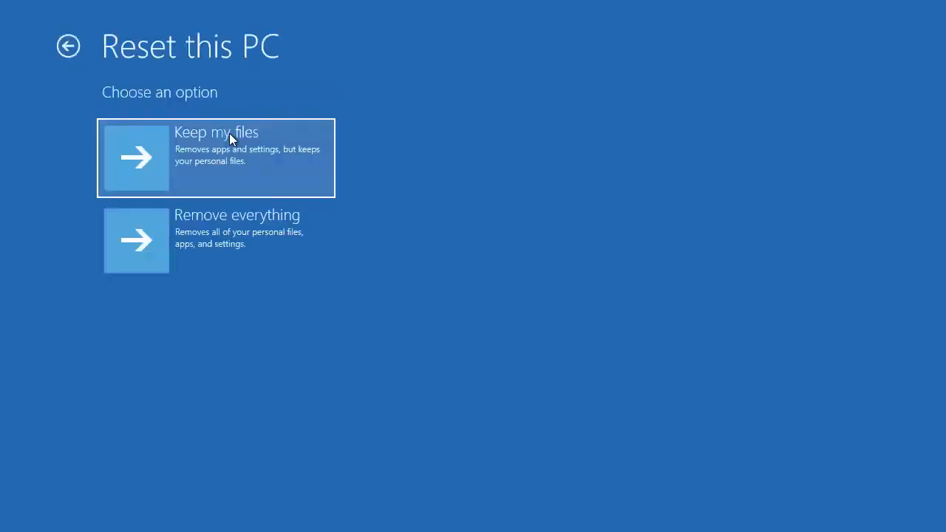
left_click(224, 241)
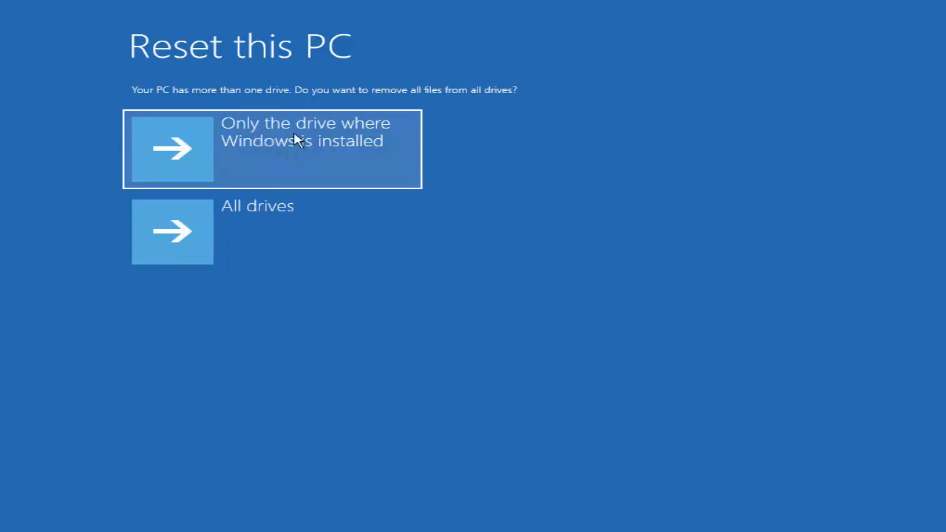
left_click(281, 234)
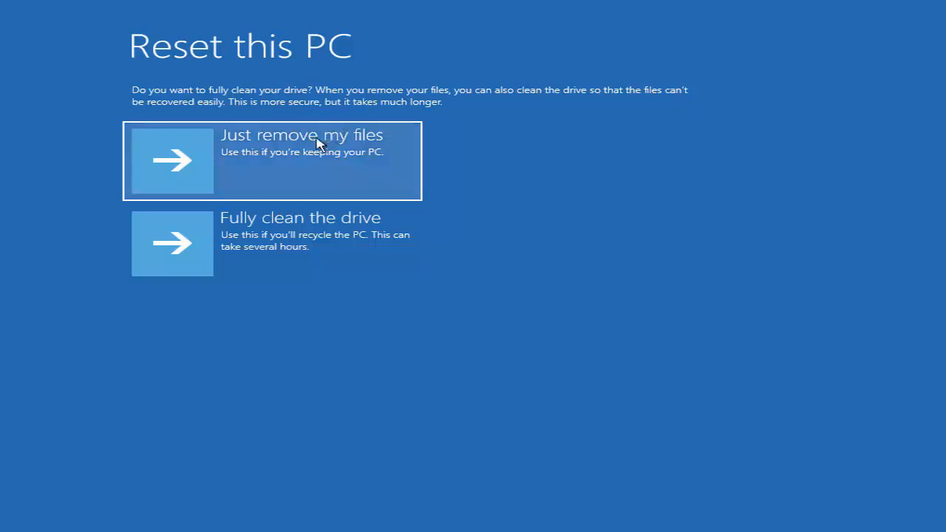
left_click(286, 236)
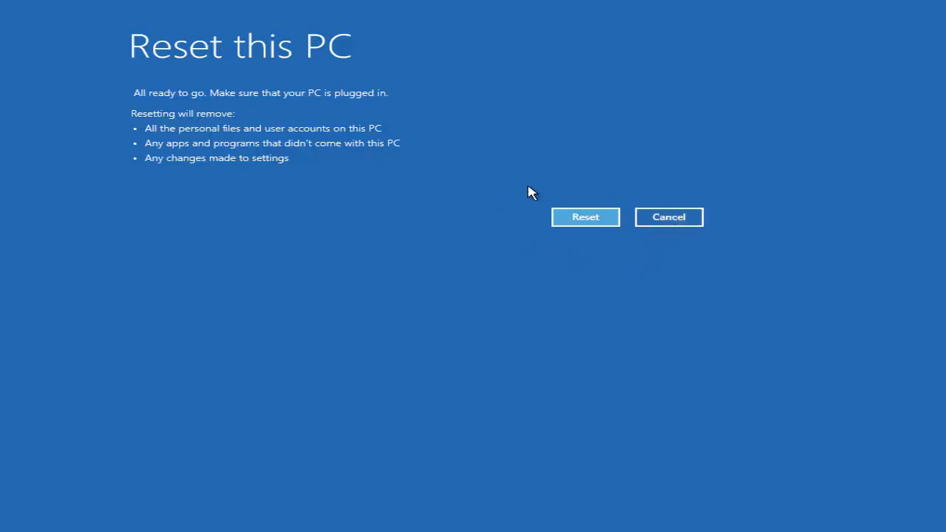
Launch the prepared reset from the recovery environment and confirm United States as the setup region.
left_click(575, 222)
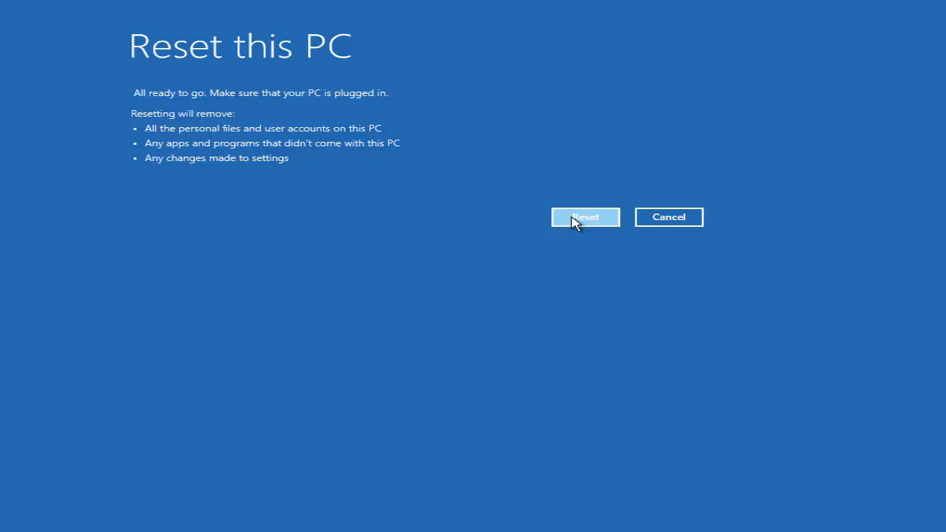
left_click(575, 220)
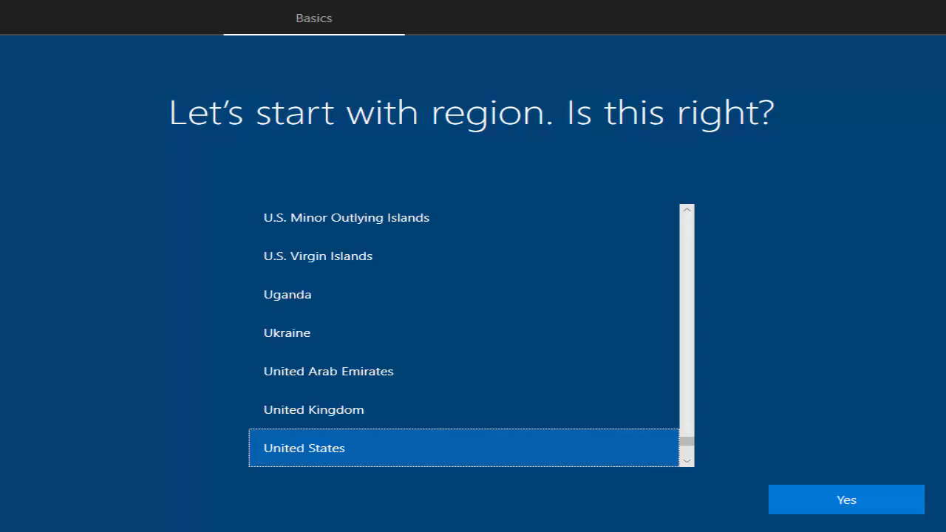
key("Return")
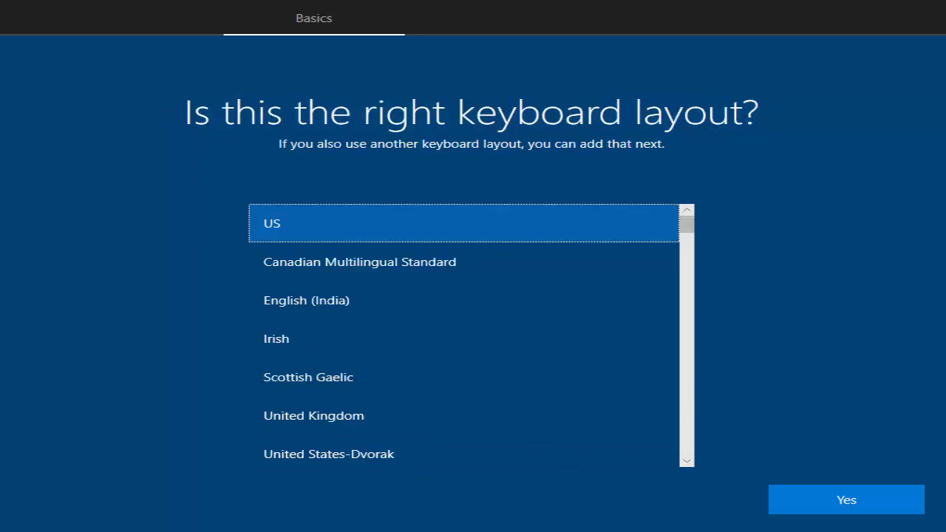